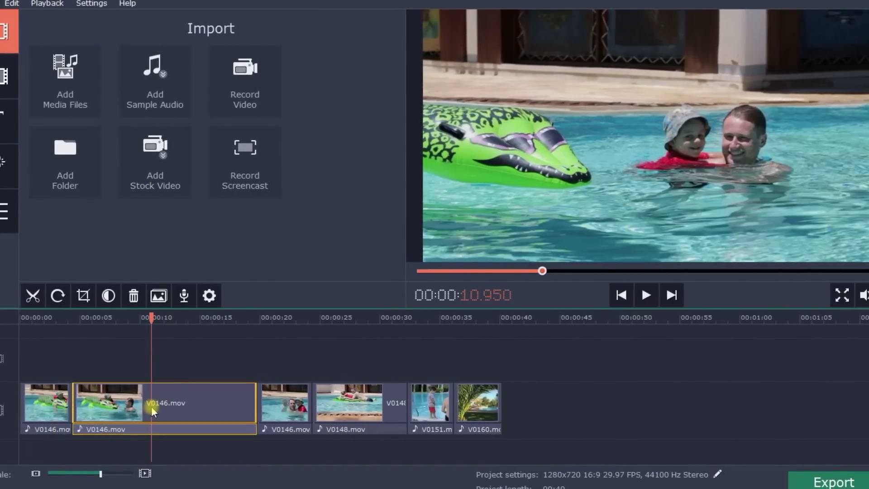
- Delete the selected V0146.mov piece from the pool clip timeline
key("Delete")
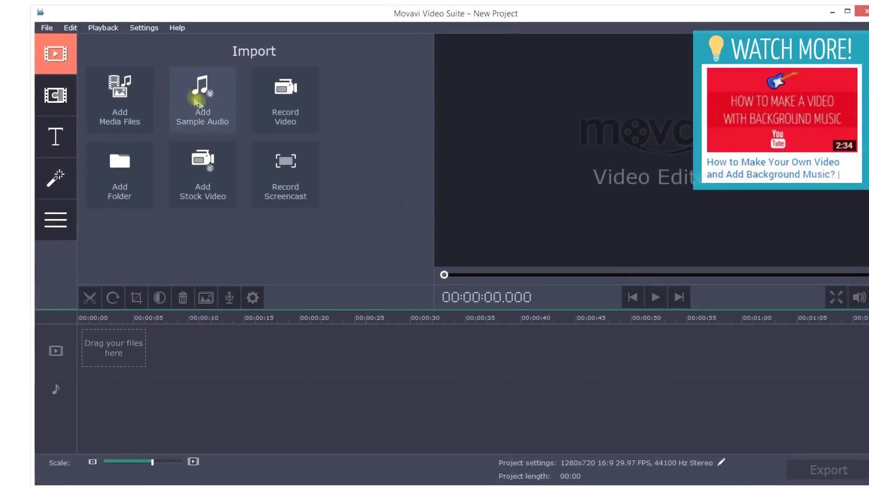
- Import V0146, V0148, V0151 and V0160 from C:\My Video, then play the project
left_click(153, 94)
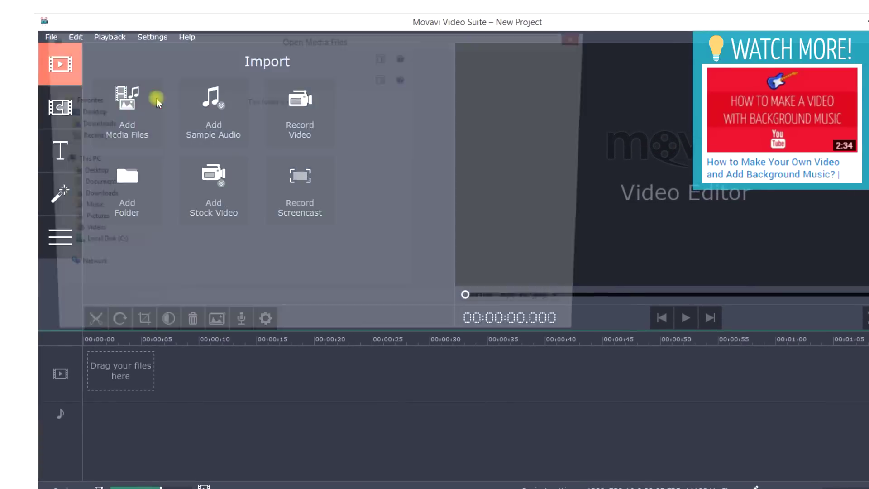
left_click(80, 246)
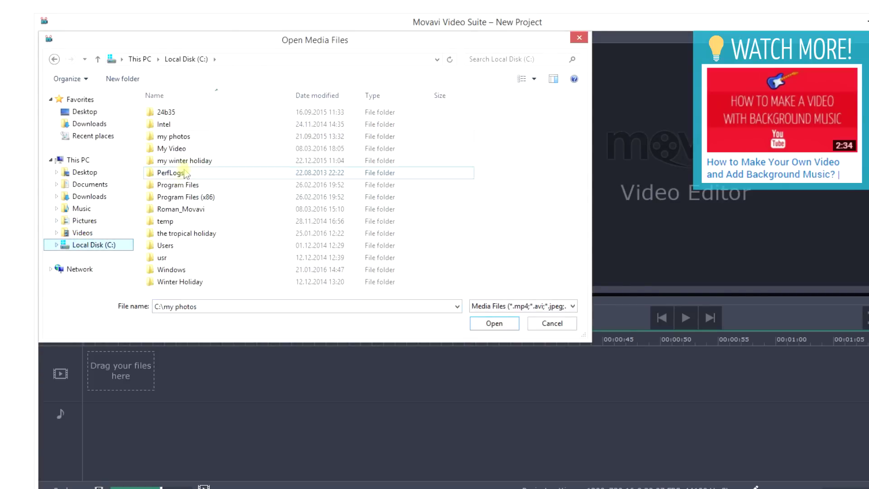
double_click(188, 149)
left_click_drag(541, 286, 201, 161)
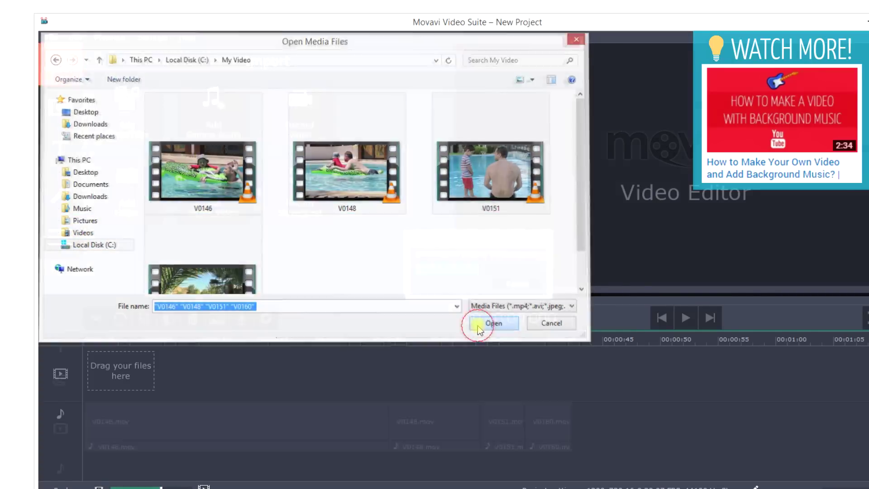
left_click(477, 325)
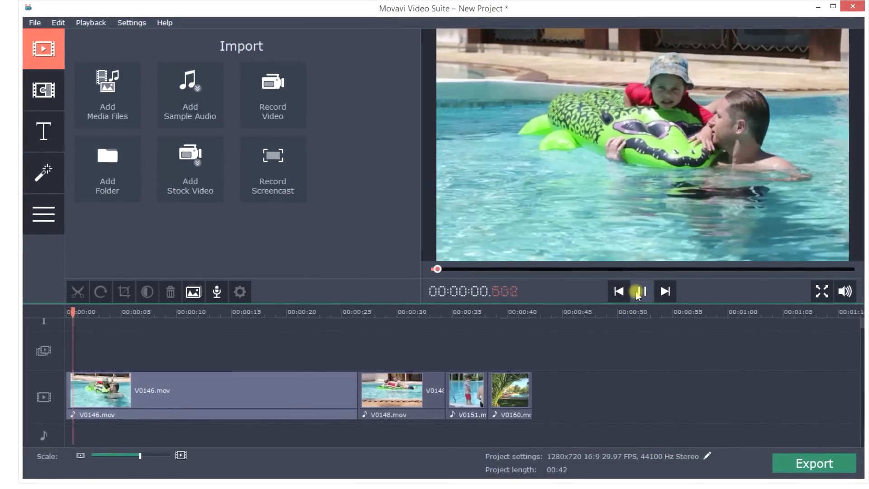
left_click(638, 291)
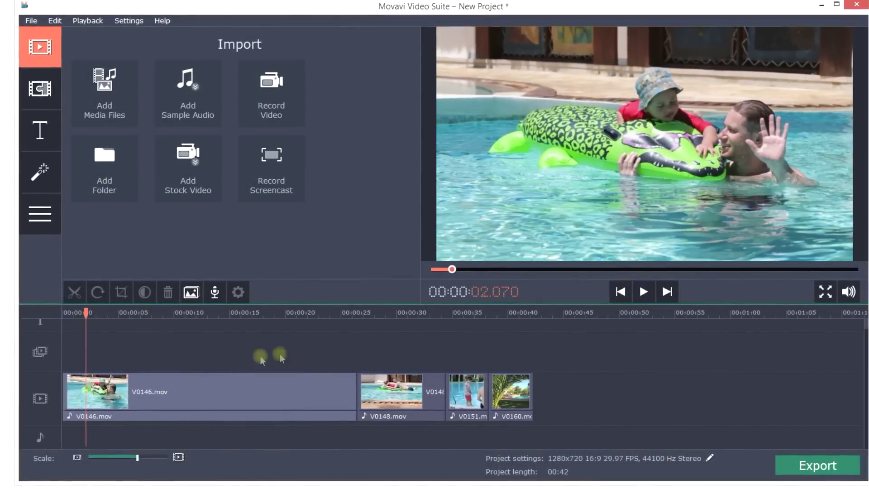
- Split V0146.mov at about 6 seconds, fine-tuning the playhead frame by frame
left_click(97, 388)
left_click_drag(98, 312, 85, 312)
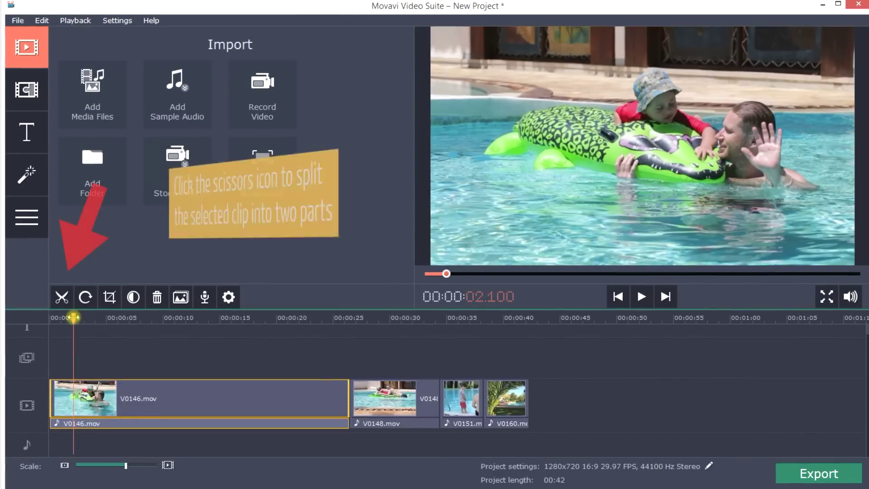
mouse_move(72, 318)
left_mouse_down()
mouse_move(121, 319)
mouse_move(123, 337)
left_mouse_up()
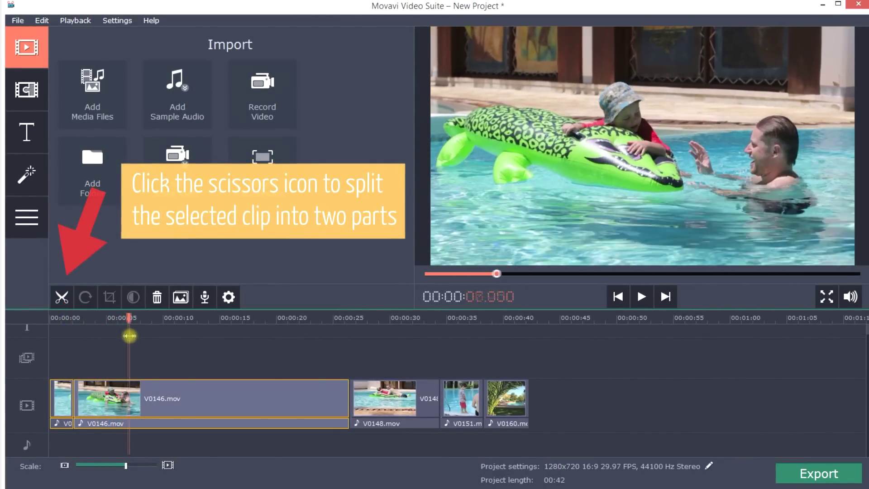
left_click(666, 297)
left_click(666, 297)
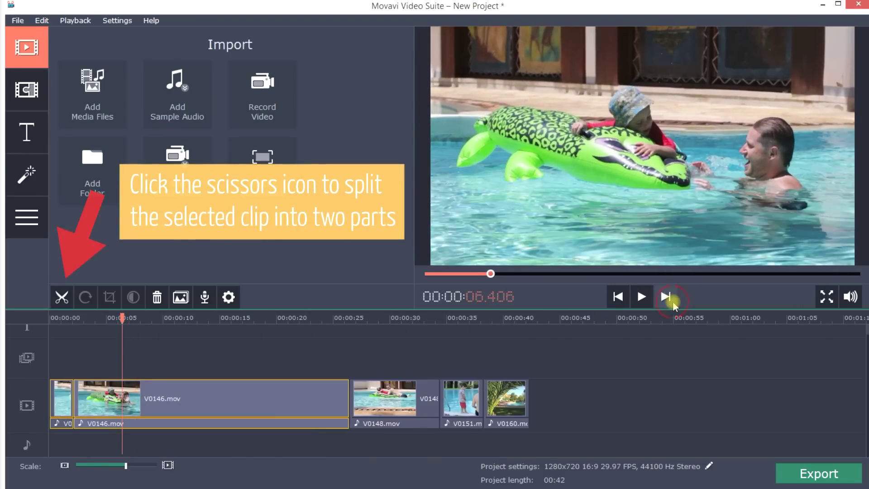
left_click(62, 298)
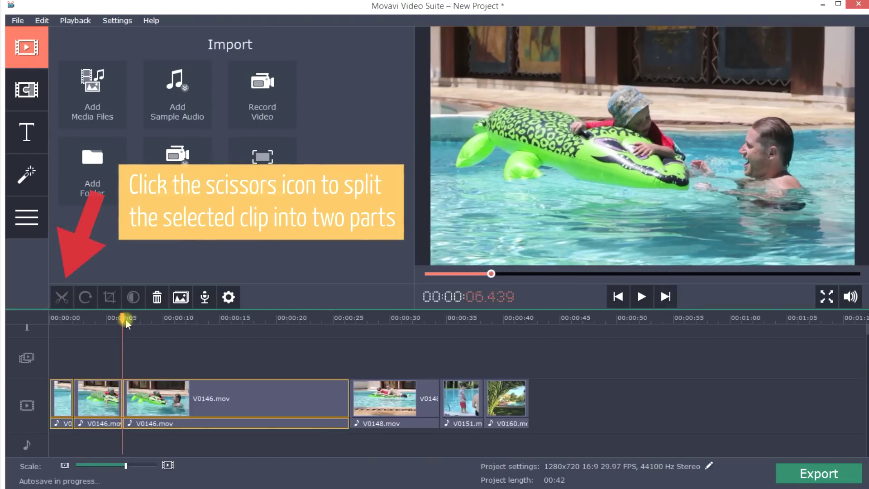
- Split the V0146.mov piece again at about 21.85 seconds
left_click_drag(122, 318, 299, 344)
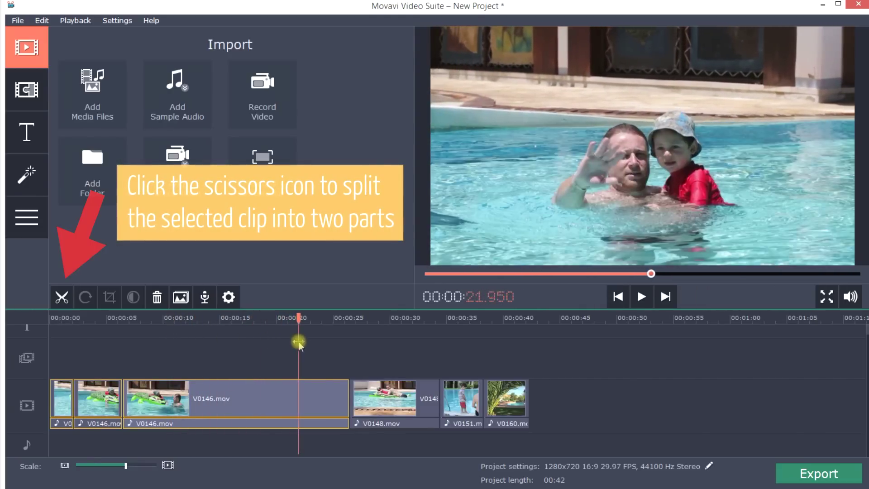
left_click(617, 297)
key("ctrl+b")
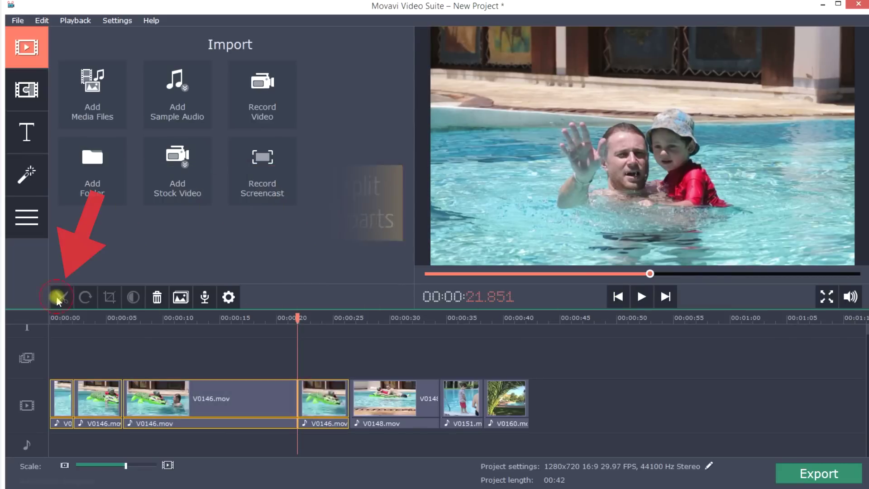
- Delete the short first V0146.mov piece and the long V0146.mov piece
left_click(66, 389)
key("Delete")
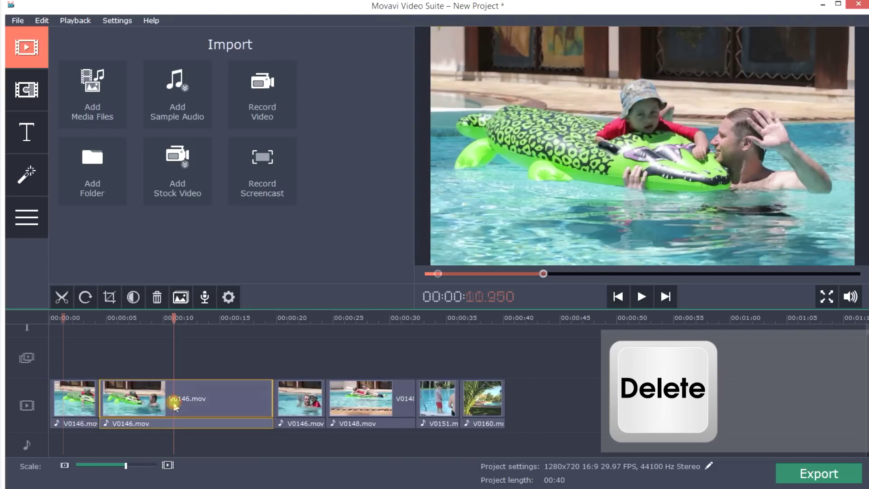
left_click(174, 406)
key("Delete")
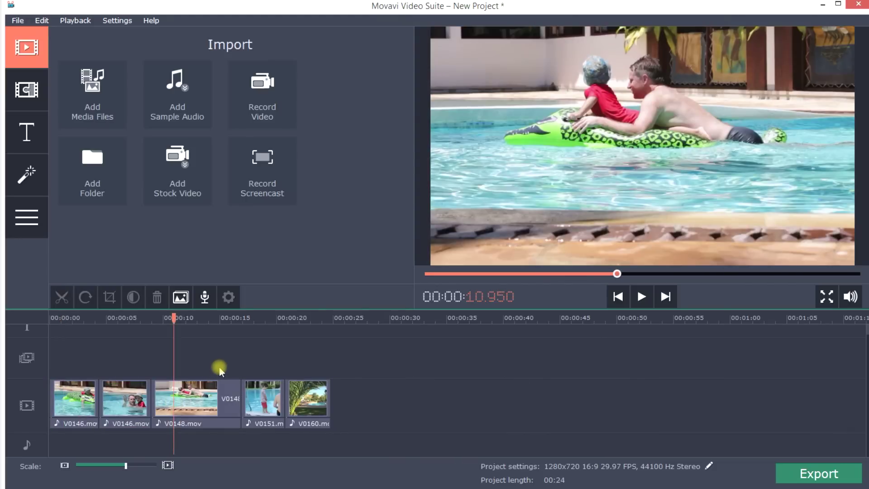
- Move V0160 to the timeline start and the V0146.mov splash piece to the end
left_click_drag(308, 399, 128, 395)
left_click(214, 398)
left_click_drag(214, 398, 351, 399)
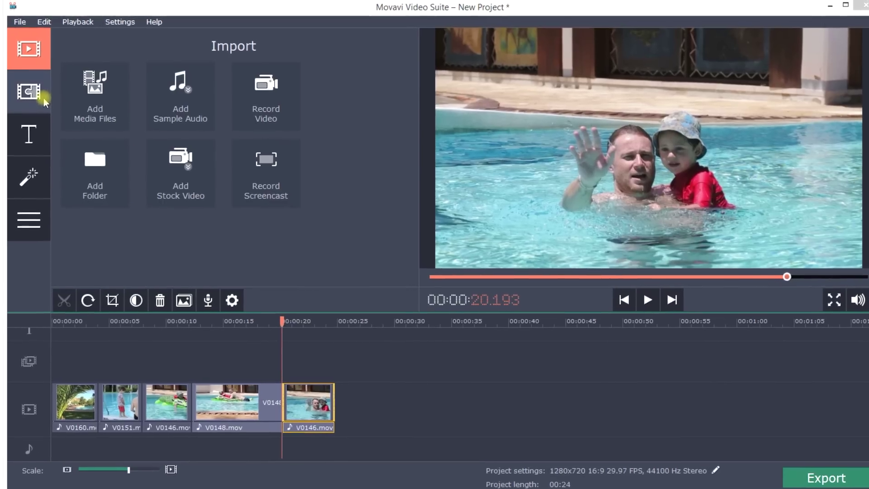
- Place the Warp - from center transition between V0148 and the last V0146 piece
left_click(27, 91)
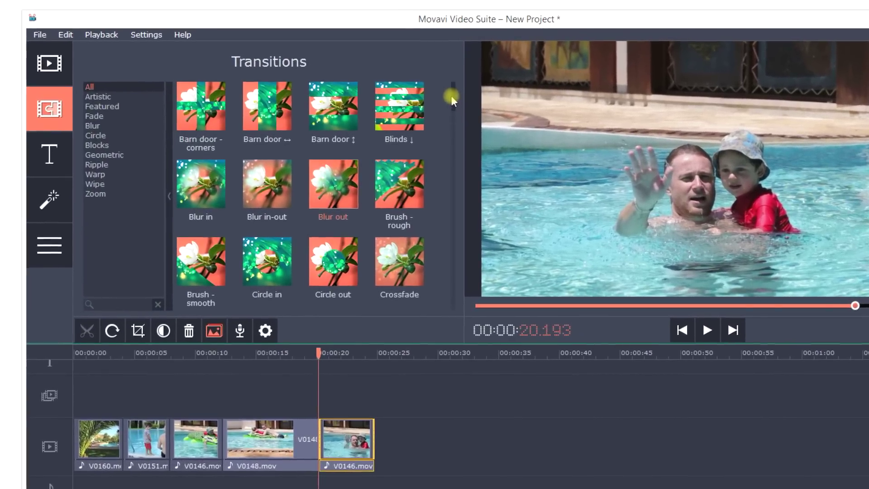
mouse_move(453, 100)
left_mouse_down()
mouse_move(445, 254)
mouse_move(424, 299)
left_mouse_up()
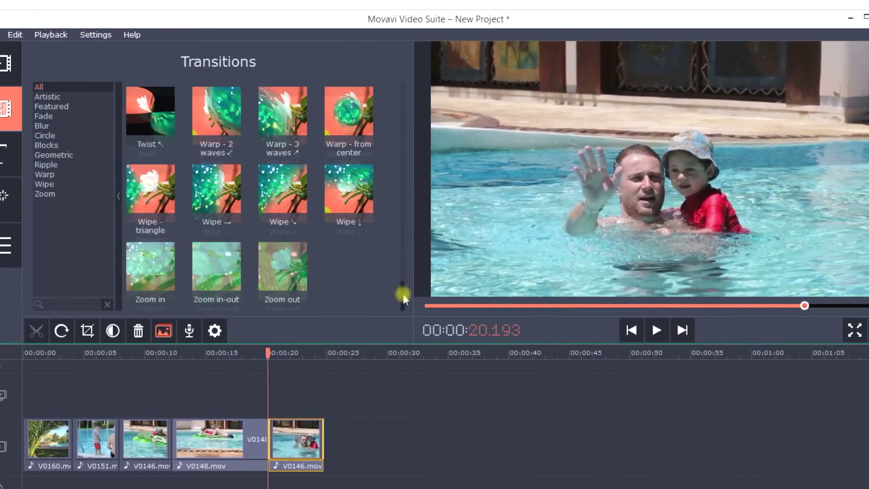
left_click(272, 115)
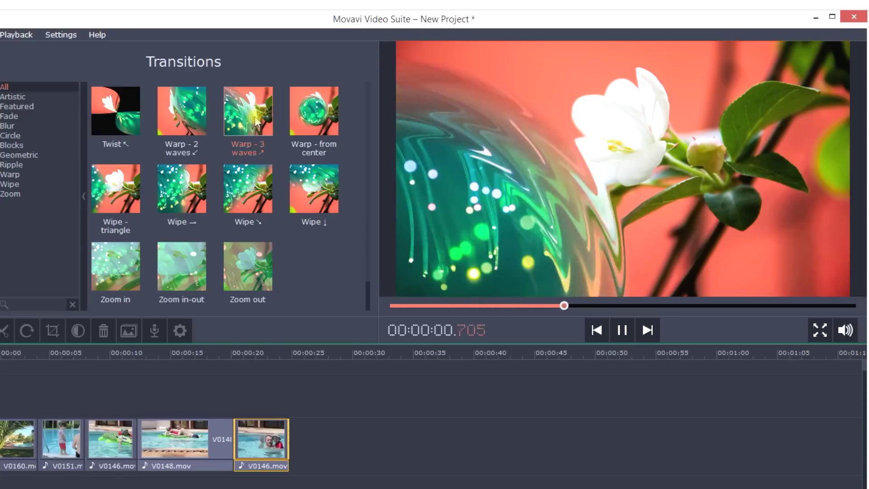
left_click(314, 112)
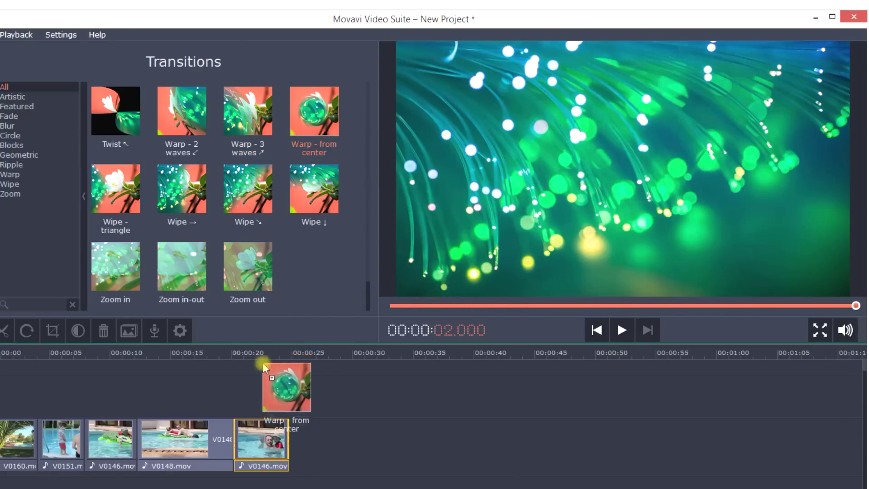
left_click_drag(263, 363, 257, 406)
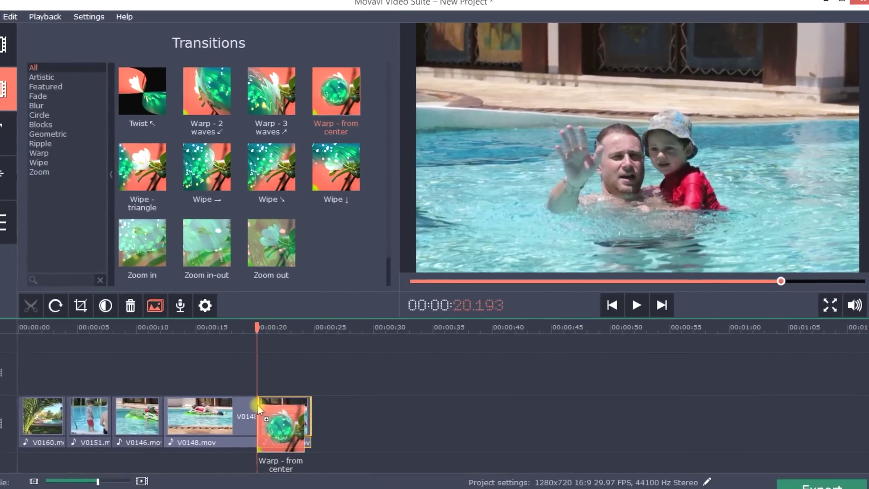
left_click_drag(259, 404, 259, 404)
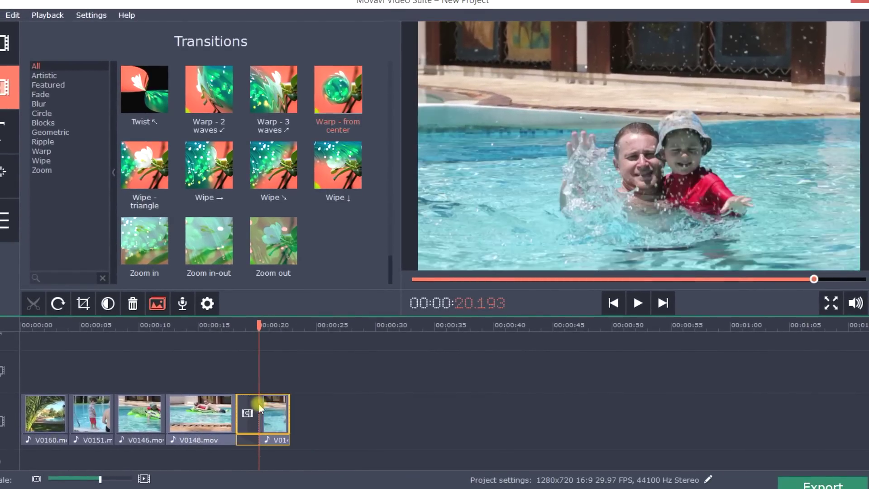
- Play back the Warp - from center transition and select it on the timeline
left_click(229, 326)
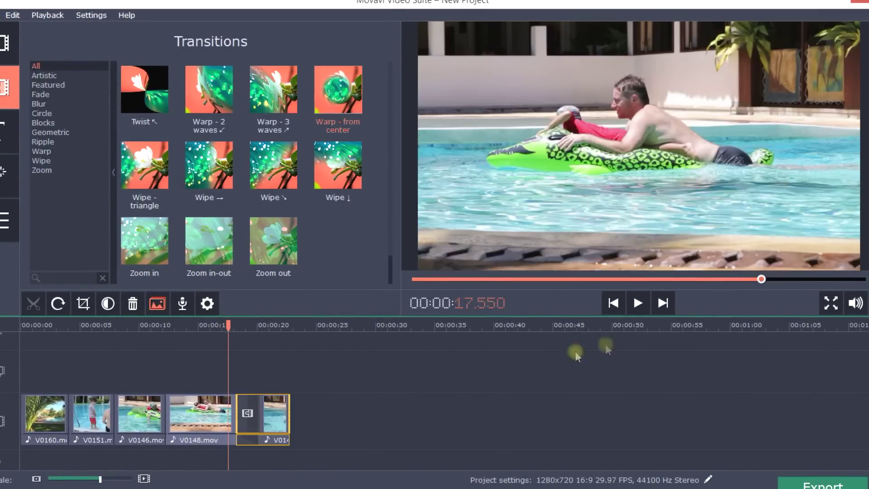
left_click(640, 303)
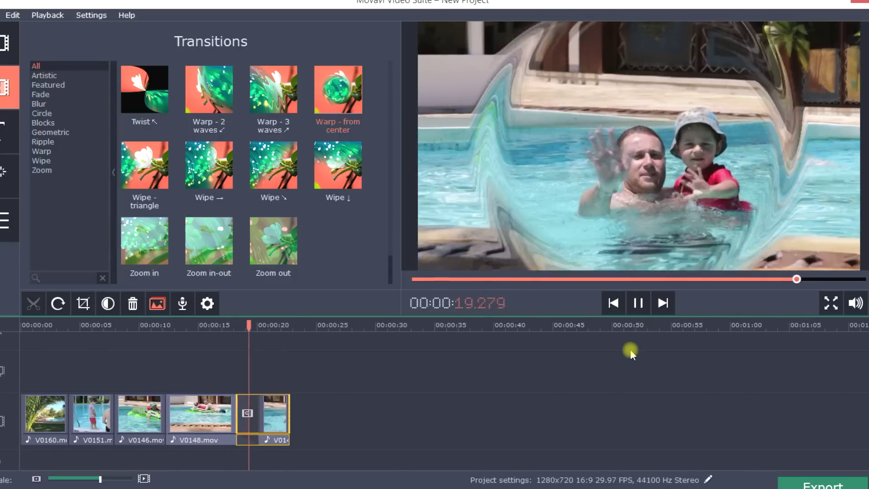
left_click(638, 303)
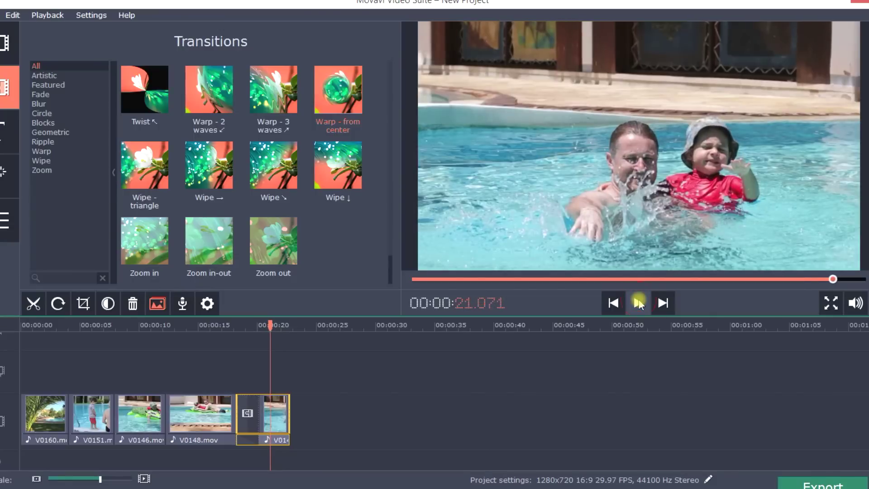
left_click(252, 401)
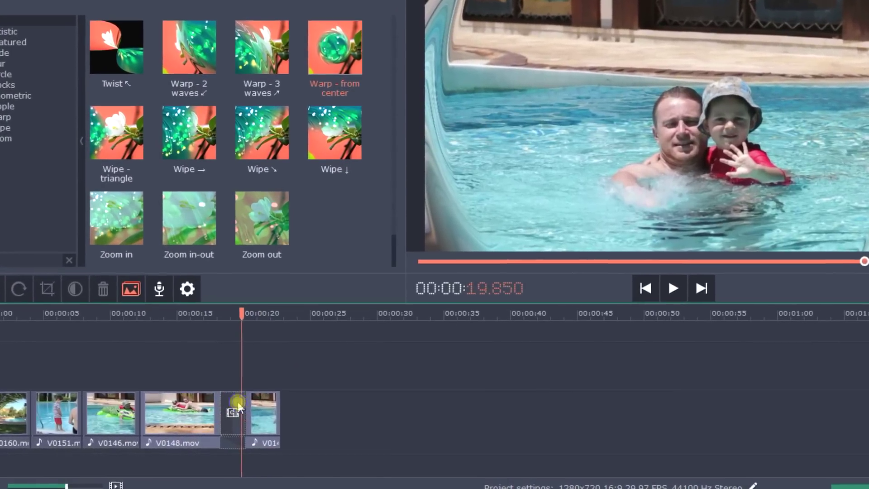
- Set the Warp - from center duration to 00:00:01.5 and replay it
right_click(242, 404)
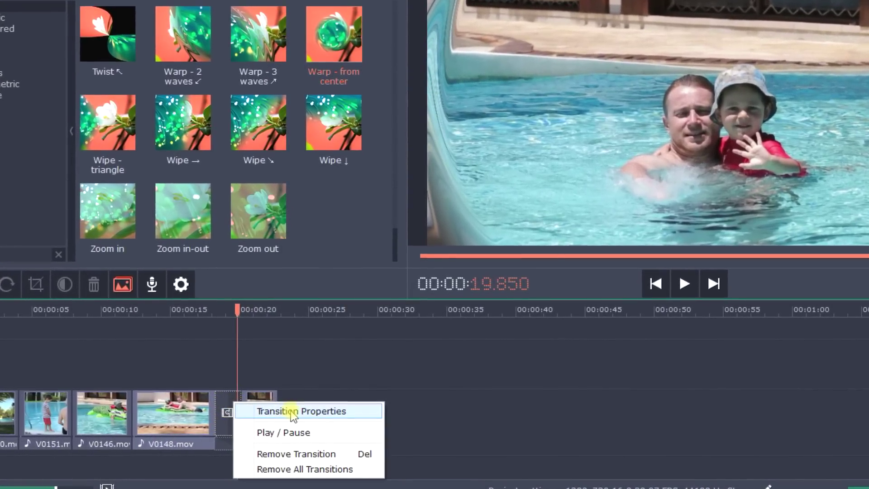
left_click(291, 411)
double_click(462, 223)
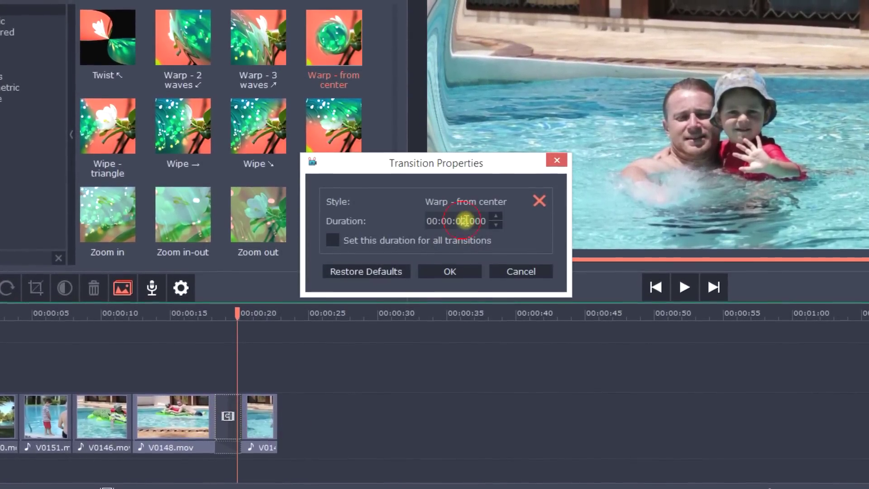
type("1.5")
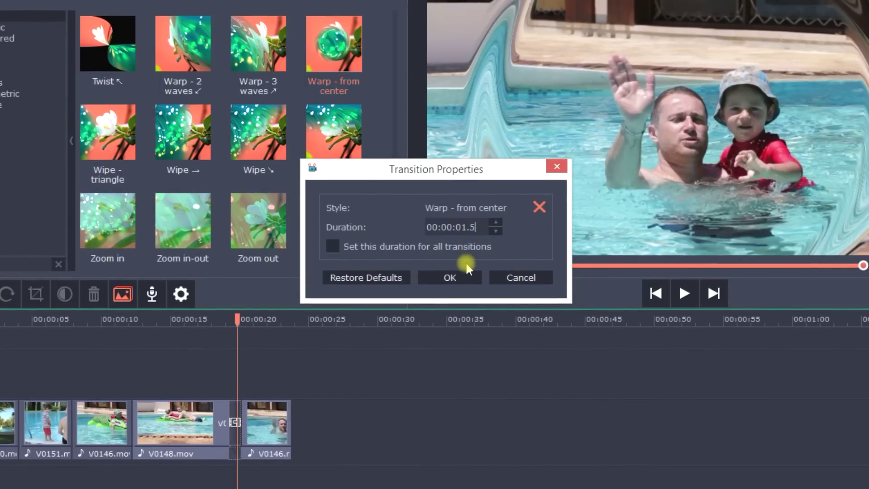
left_click(450, 278)
left_click(685, 293)
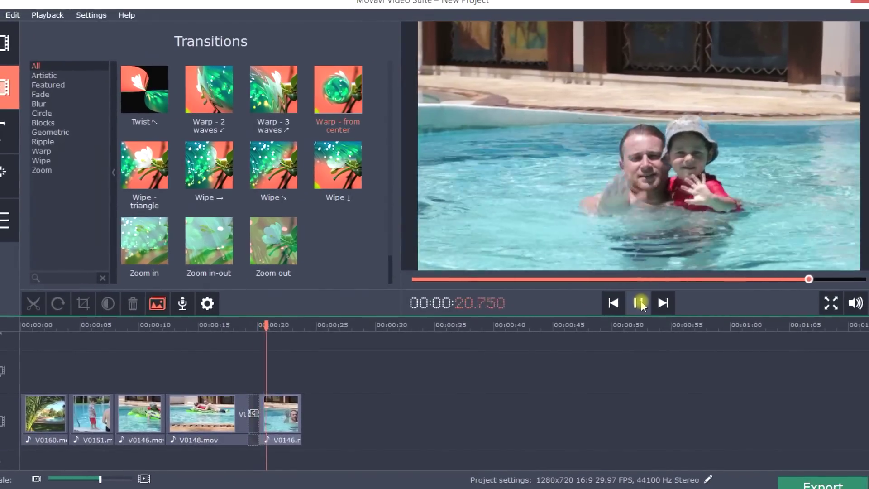
left_click(639, 303)
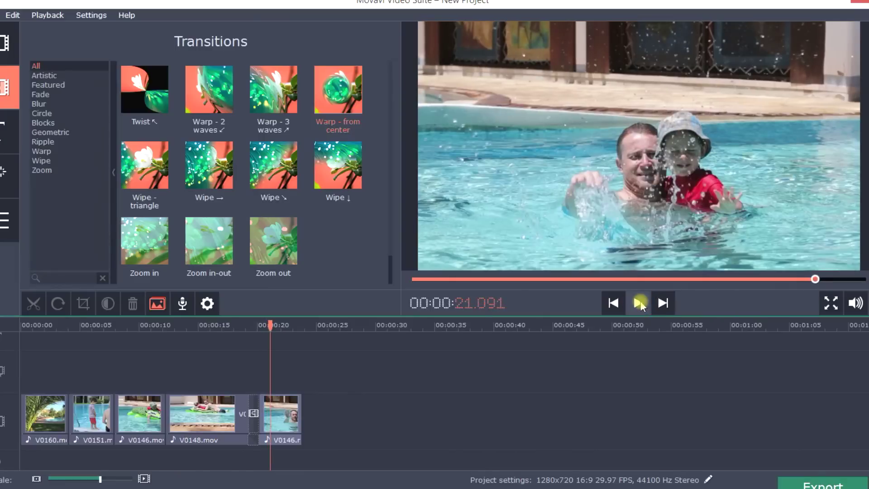
- Add Zoom in between the first two clips and Blur out at another join, then rewind
left_click(169, 241)
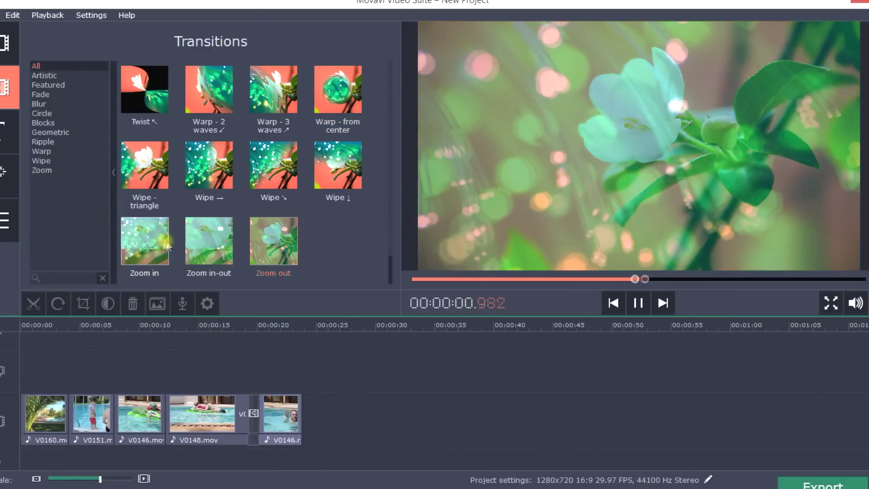
left_click_drag(147, 241, 72, 426)
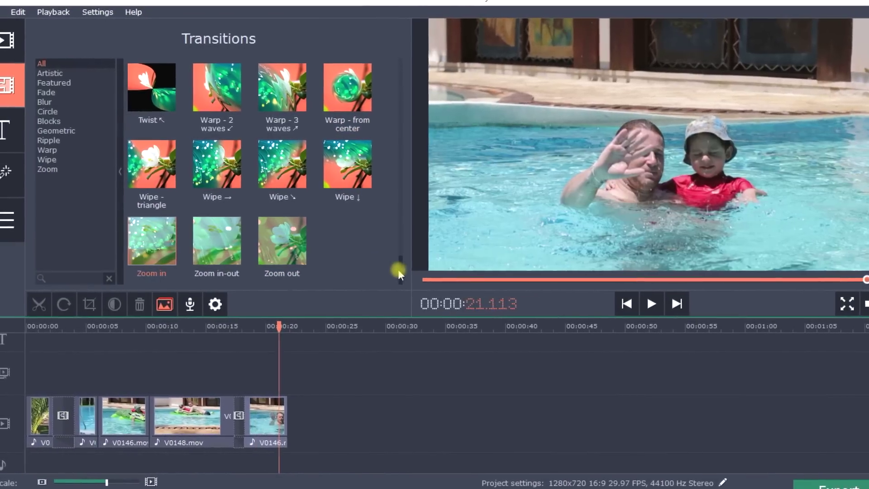
scroll(271, 170, "up", 5)
left_click_drag(422, 139, 419, 65)
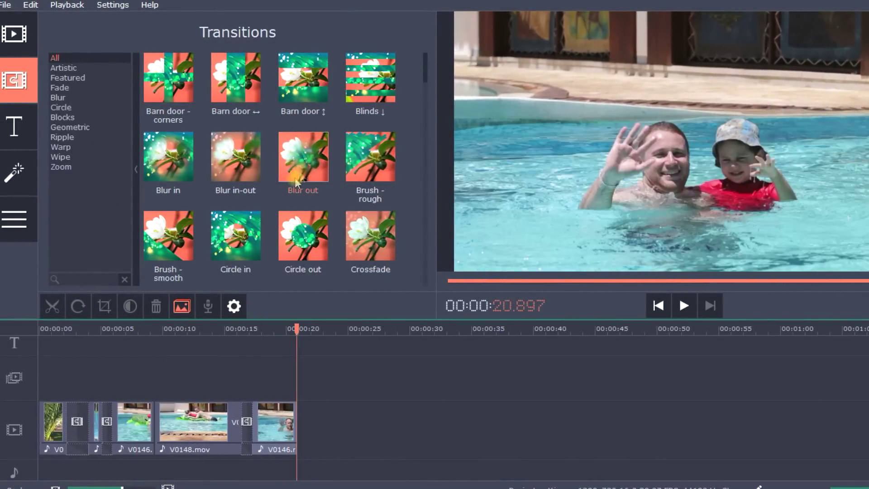
left_click_drag(183, 360, 234, 420)
left_click(28, 328)
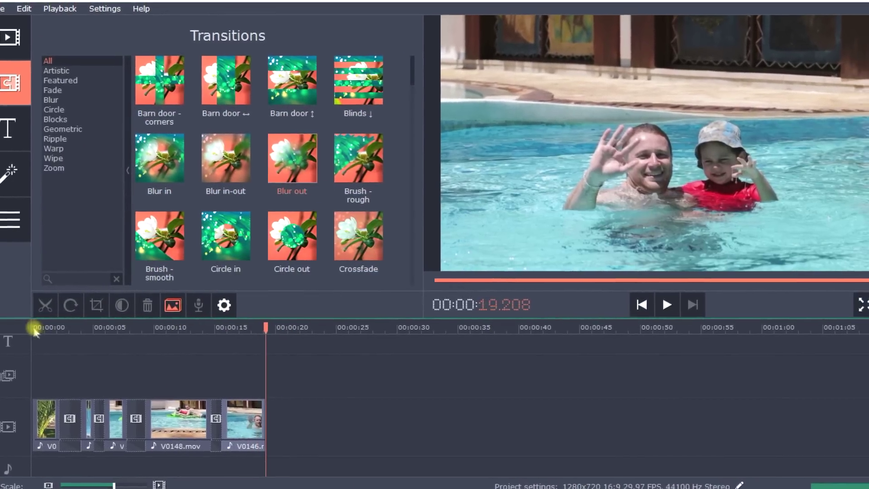